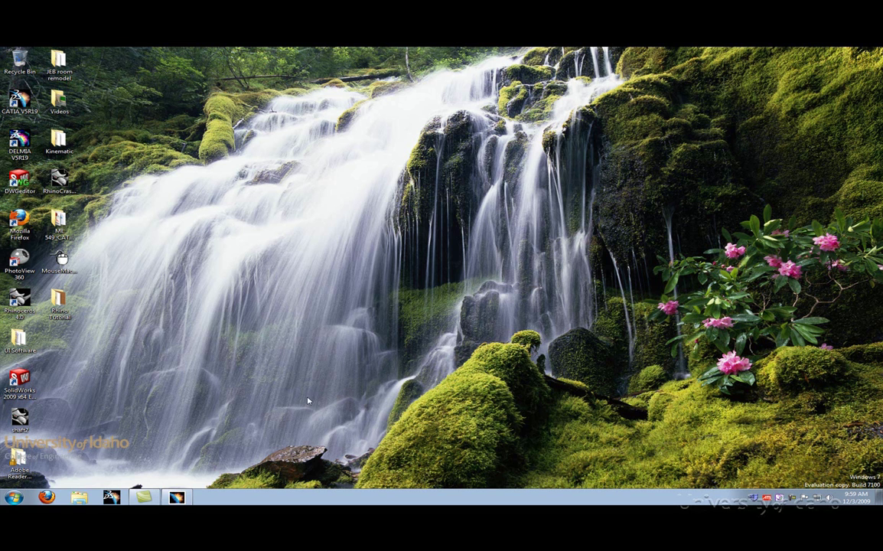
- Restore the CATIA V5 window showing the Childrens_block_movie product
{"action": "left_click", "coordinate": [177, 498]}
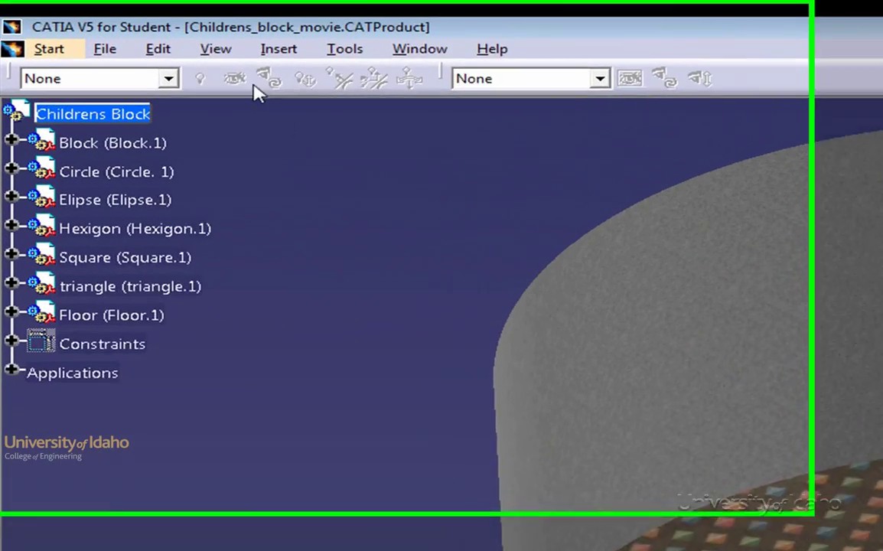
- Change the view projection to Perspective from View > Render Style
{"action": "left_click", "coordinate": [92, 60]}
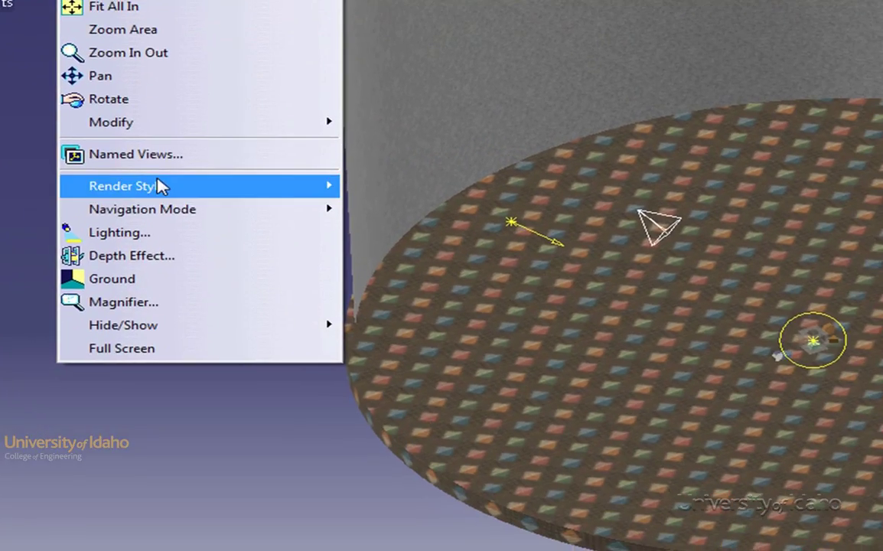
{"action": "mouse_move", "coordinate": [161, 186]}
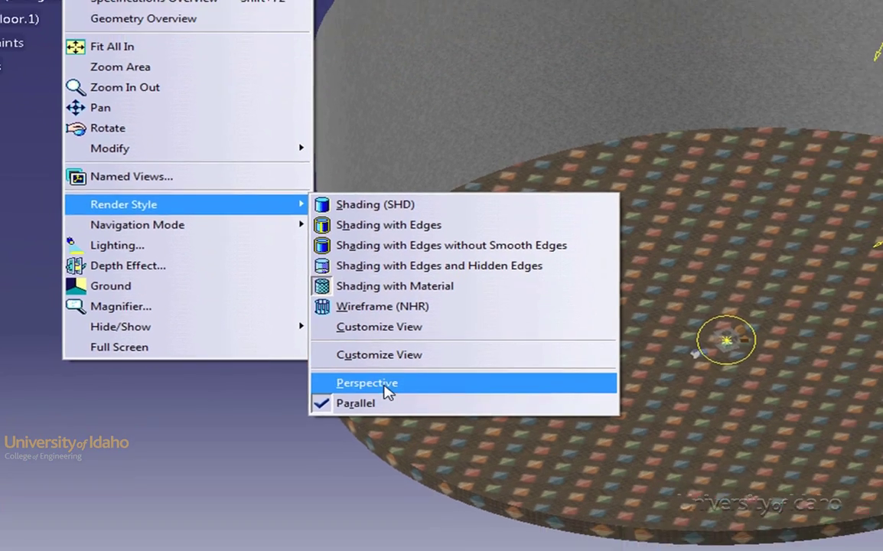
{"action": "left_click", "coordinate": [429, 389]}
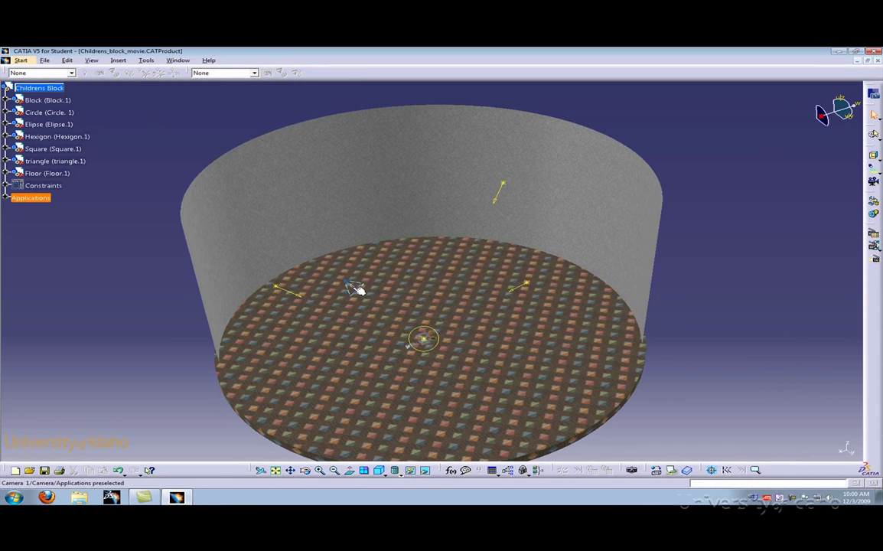
- View the scene through Camera 1, render a test image, and close the output
{"action": "left_click", "coordinate": [360, 291]}
{"action": "double_click", "coordinate": [384, 339]}
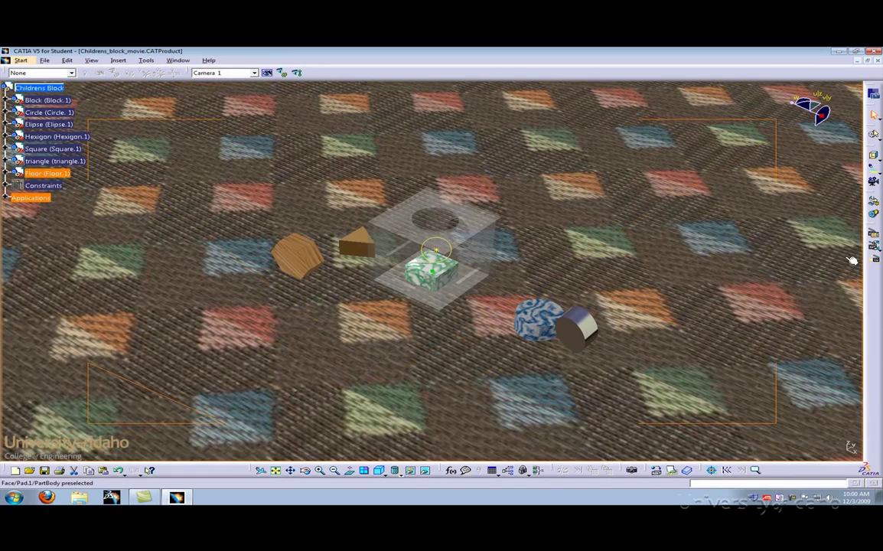
{"action": "left_click", "coordinate": [873, 246]}
{"action": "left_click", "coordinate": [786, 384]}
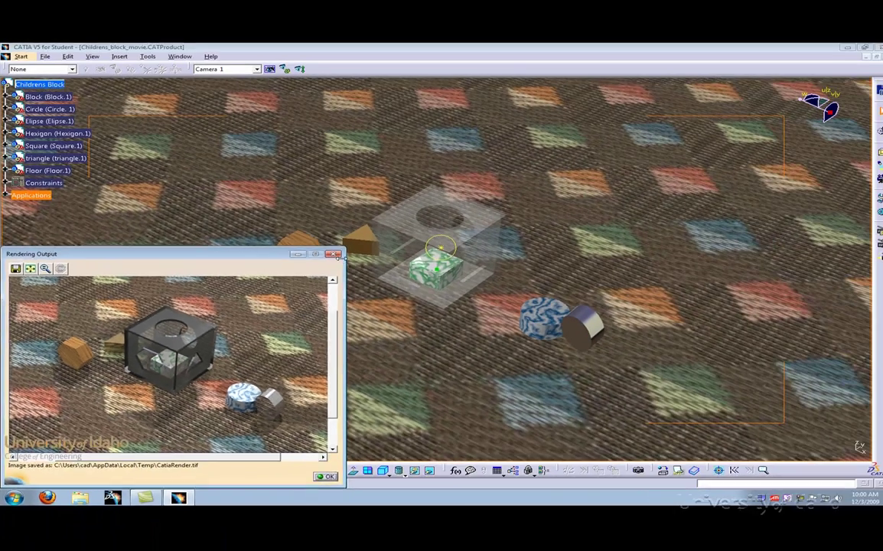
{"action": "left_click", "coordinate": [342, 261]}
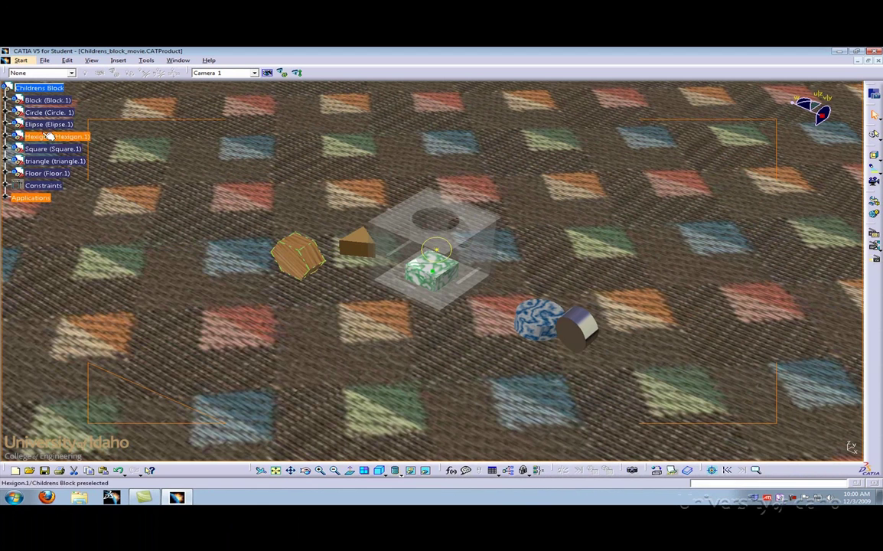
- Expand Block.1 in the tree and open the Plexiglass material's Properties
{"action": "left_click", "coordinate": [8, 101]}
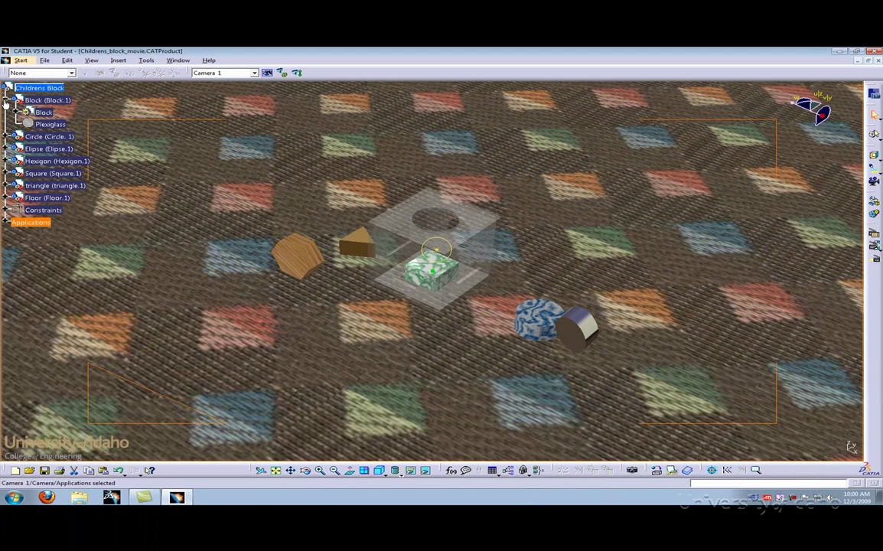
{"action": "left_click", "coordinate": [45, 100]}
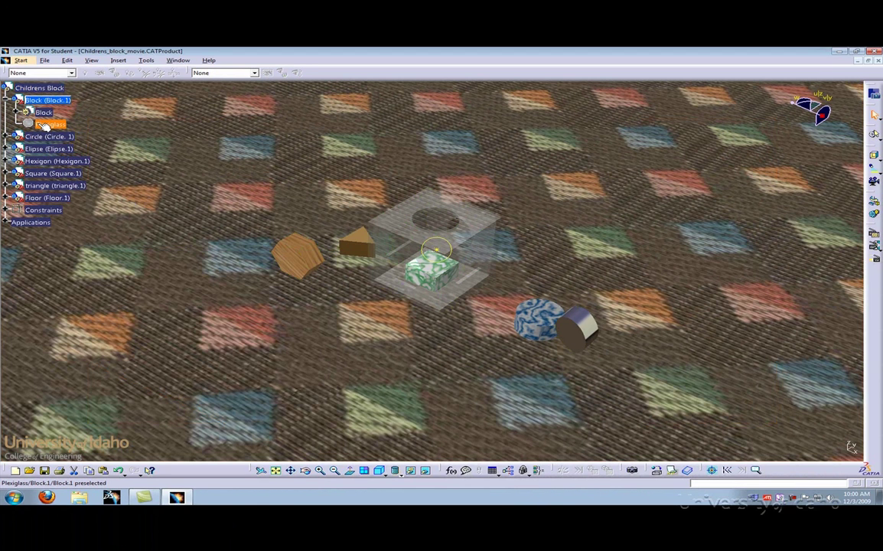
{"action": "double_click", "coordinate": [47, 124]}
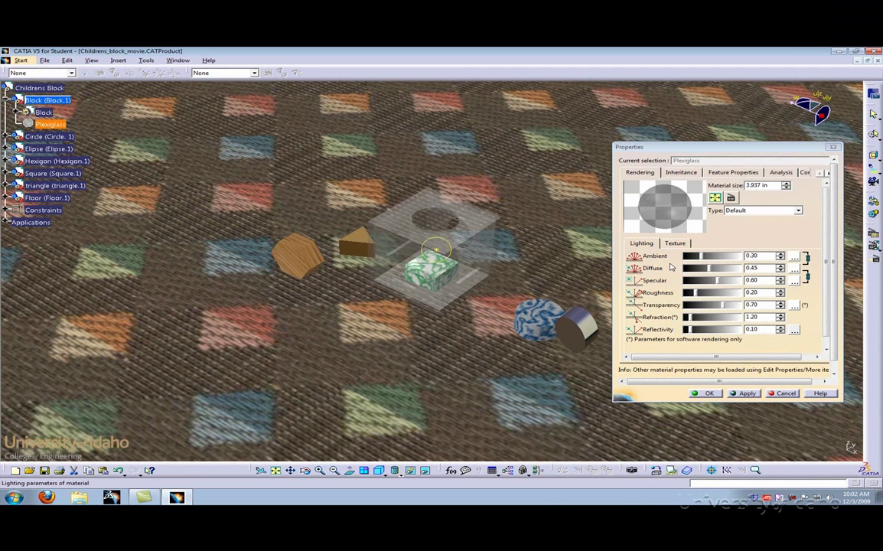
- Set the Plexiglass lighting to ambient 0.90 and diffuse 0.75
{"action": "left_click", "coordinate": [684, 233]}
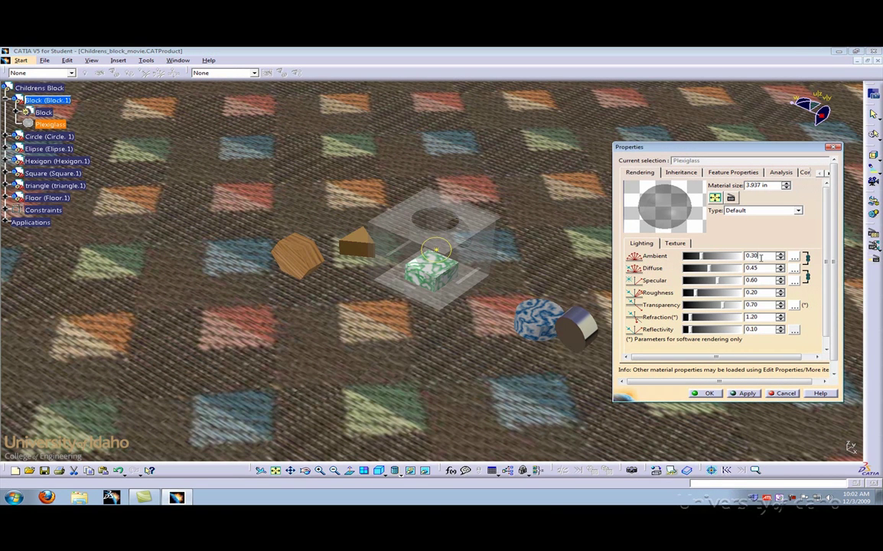
{"action": "left_click_drag", "start_coordinate": [750, 255], "coordinate": [742, 261]}
{"action": "type", "text": "1"}
{"action": "key", "text": "Return"}
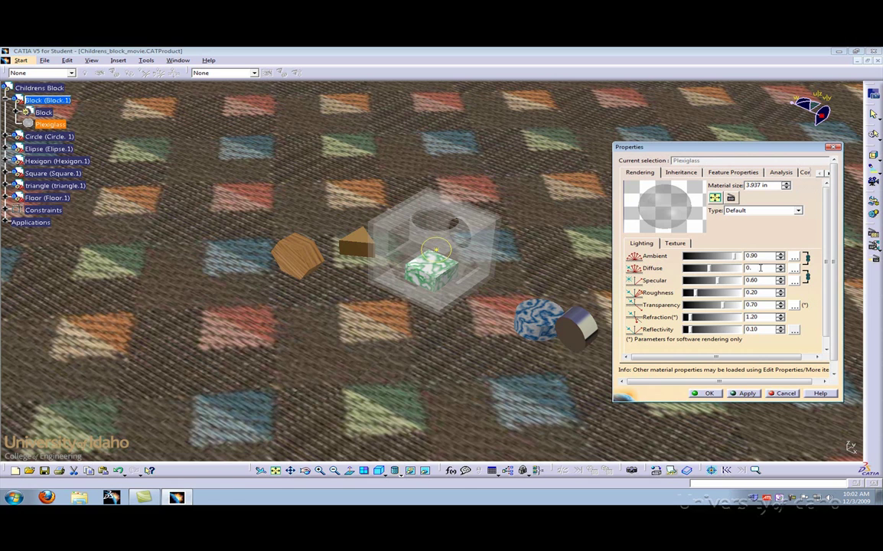
{"action": "left_click", "coordinate": [760, 267]}
{"action": "type", "text": "0.75"}
{"action": "left_click", "coordinate": [758, 293]}
- Set Plexiglass roughness to 0.60 and transparency to 0.85, then close the properties
{"action": "double_click", "coordinate": [760, 292]}
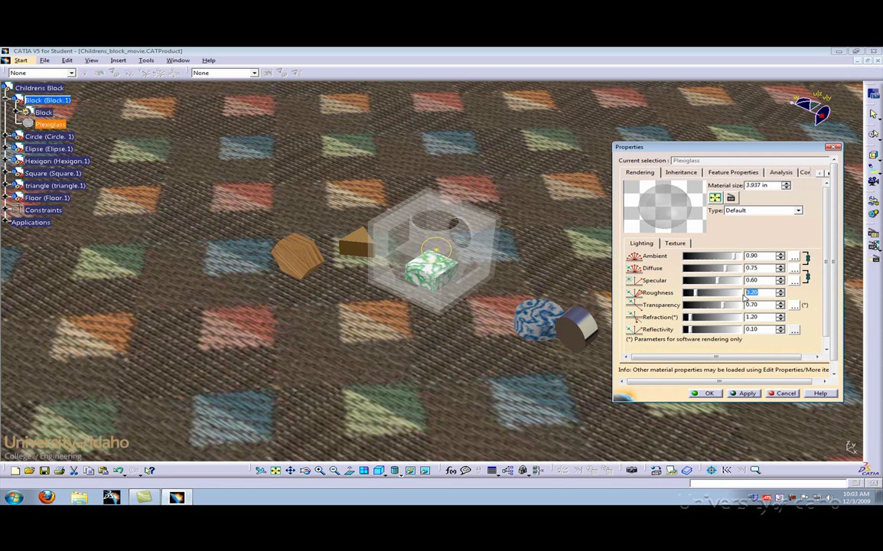
{"action": "type", "text": ".6"}
{"action": "left_click", "coordinate": [762, 305]}
{"action": "key", "text": "BackSpace"}
{"action": "key", "text": "BackSpace"}
{"action": "type", "text": "85"}
{"action": "key", "text": "Return"}
{"action": "left_click", "coordinate": [785, 393]}
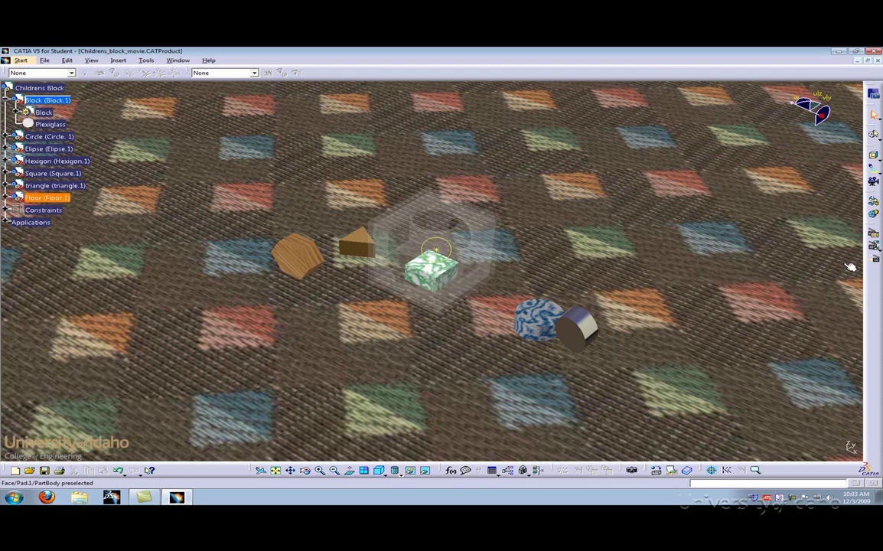
- Render the scene with the clearer Plexiglass block and close the rendered image
{"action": "left_click", "coordinate": [876, 250]}
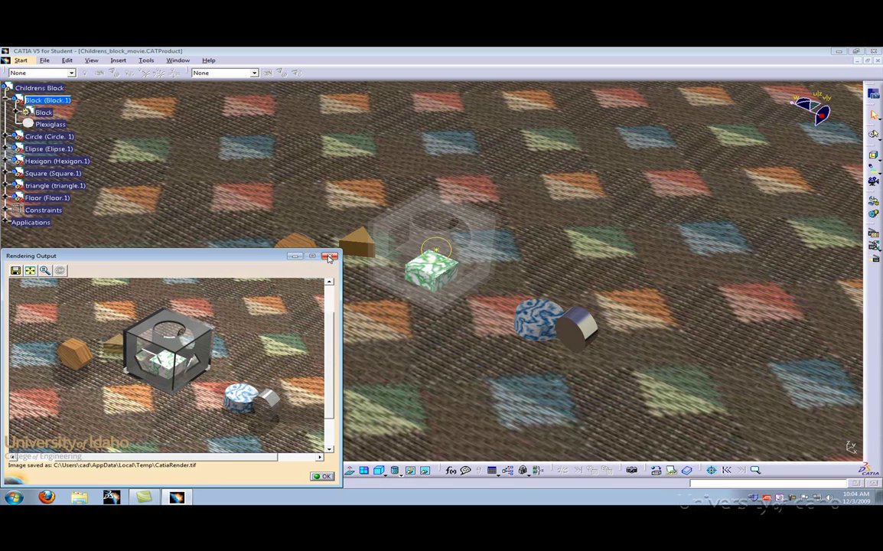
{"action": "left_click", "coordinate": [330, 257]}
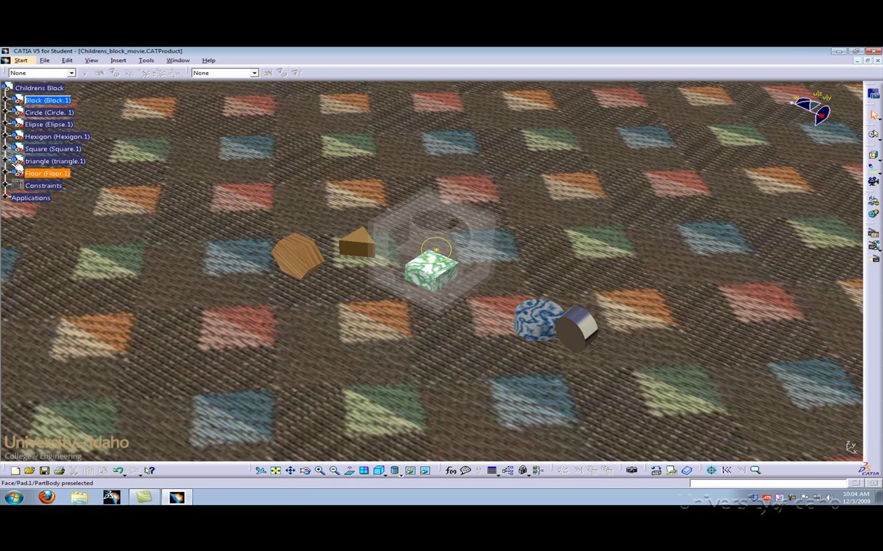
- Select the Circle part's Italian Marble and enlarge and rotate its texture mapping box
{"action": "left_click", "coordinate": [6, 113]}
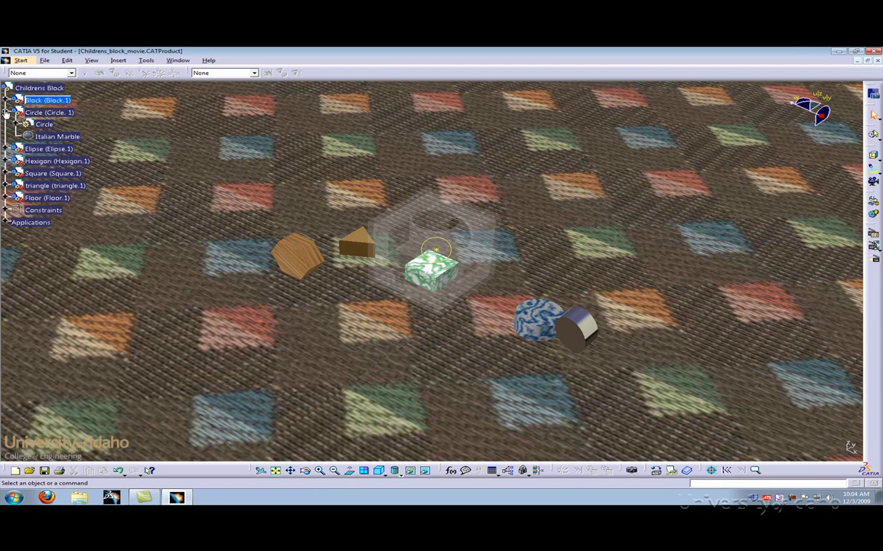
{"action": "left_click", "coordinate": [57, 136]}
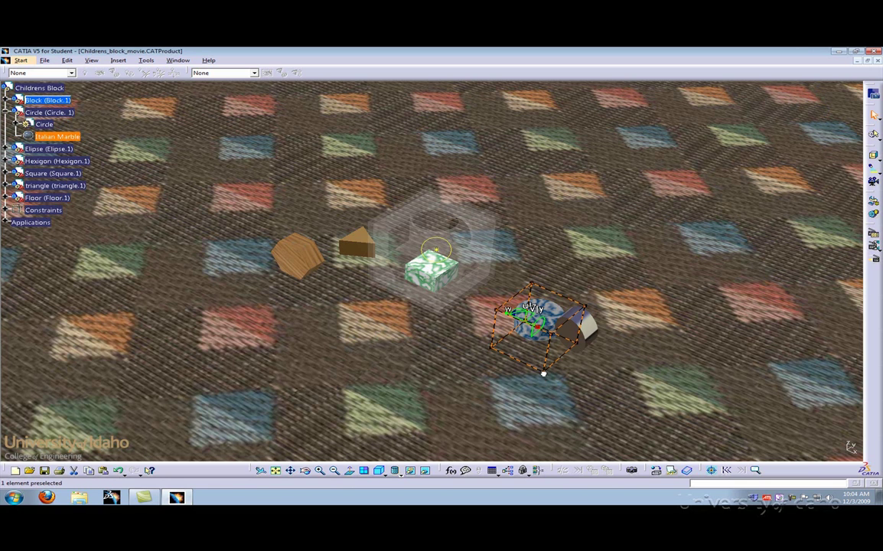
{"action": "mouse_move", "coordinate": [544, 373]}
{"action": "left_mouse_down"}
{"action": "mouse_move", "coordinate": [544, 425]}
{"action": "mouse_move", "coordinate": [536, 358]}
{"action": "left_mouse_up"}
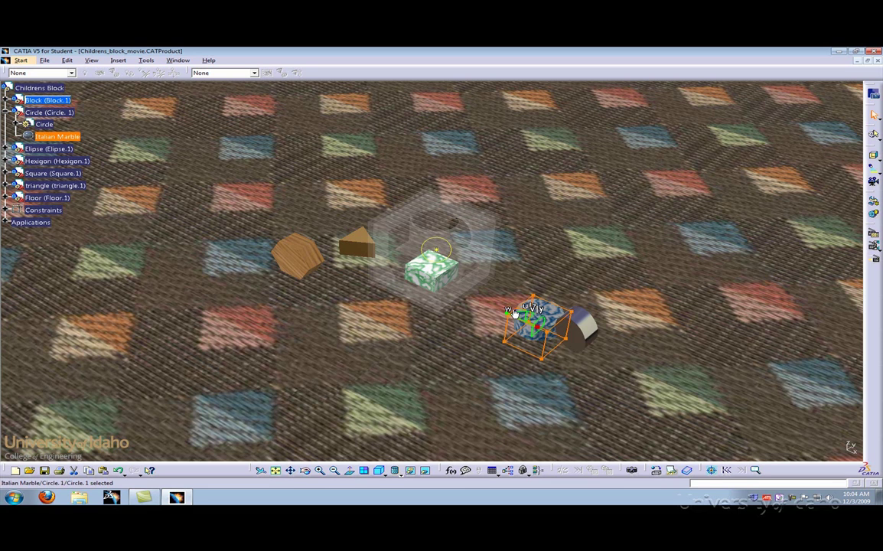
{"action": "left_click_drag", "start_coordinate": [514, 313], "coordinate": [571, 321]}
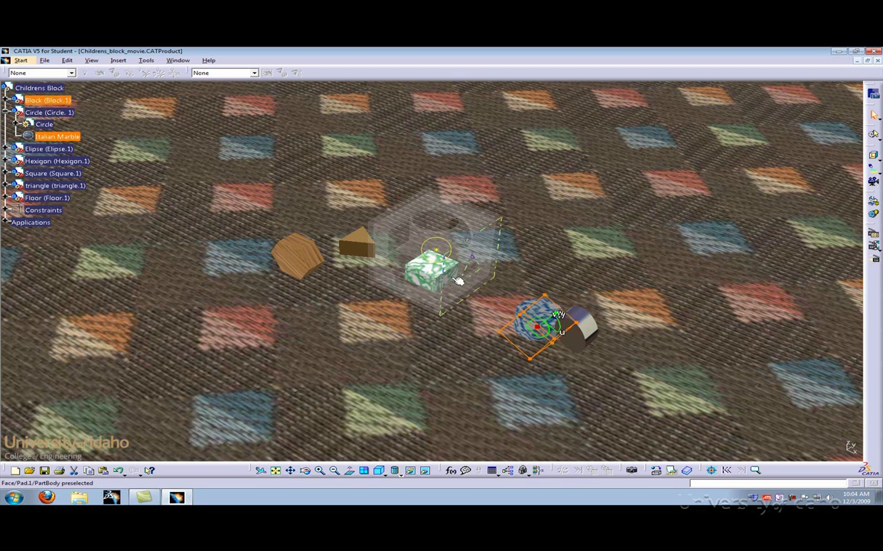
- Set the Italian Marble texture's Bump to 0.5, apply it, and close the properties
{"action": "left_click", "coordinate": [71, 136]}
{"action": "double_click", "coordinate": [71, 136]}
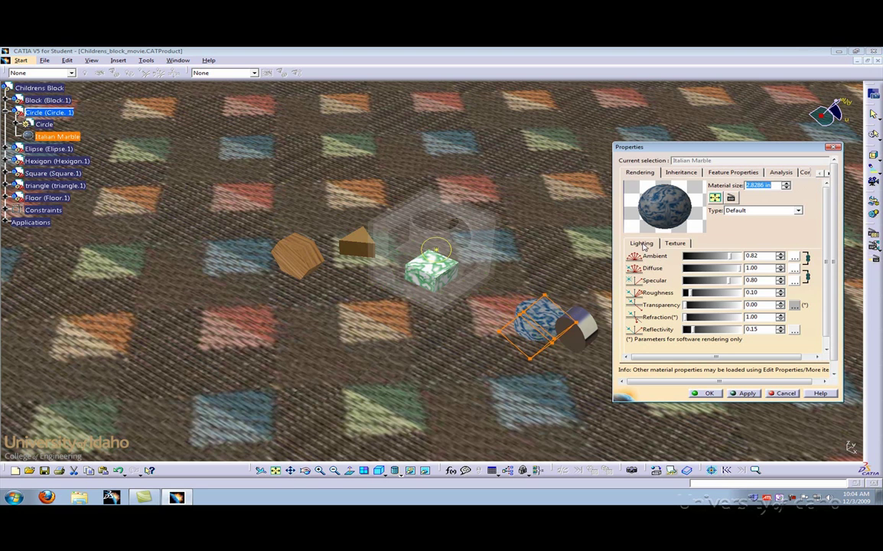
{"action": "left_click", "coordinate": [667, 243]}
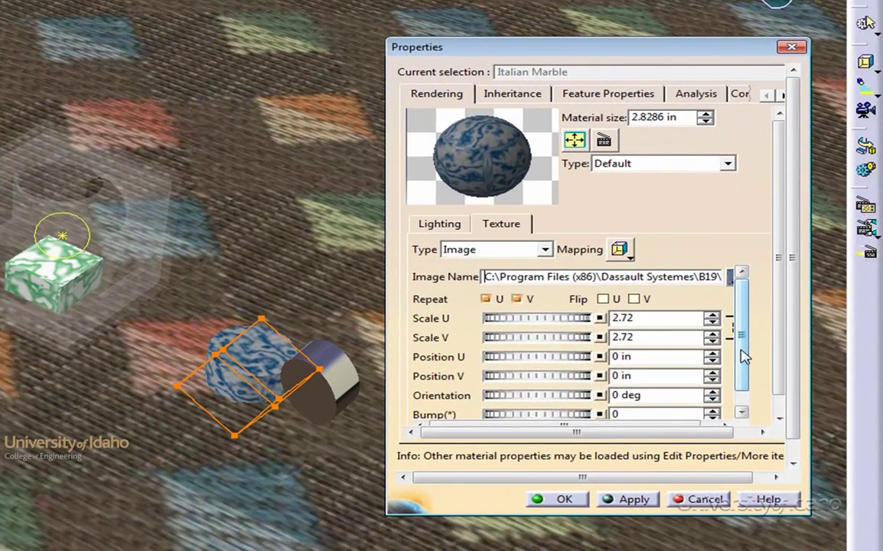
{"action": "left_click_drag", "start_coordinate": [744, 355], "coordinate": [745, 369]}
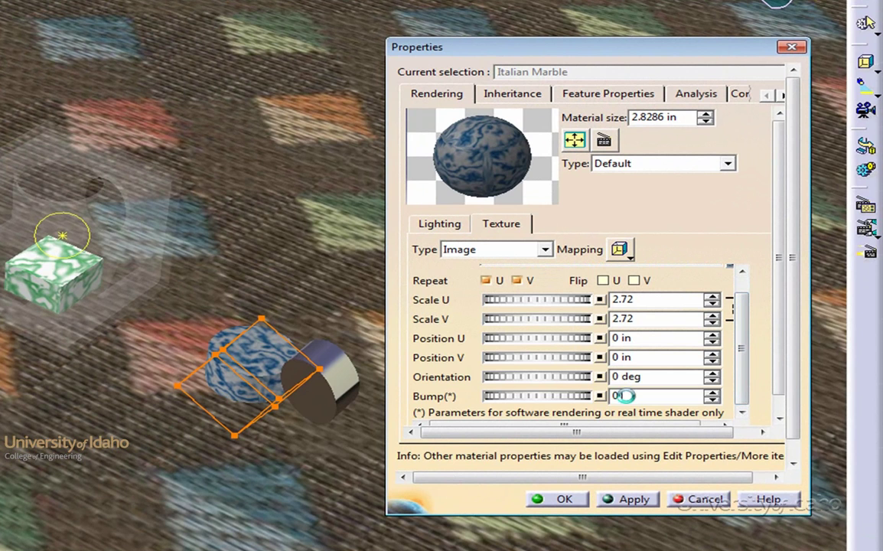
{"action": "double_click", "coordinate": [623, 395]}
{"action": "type", "text": ".5"}
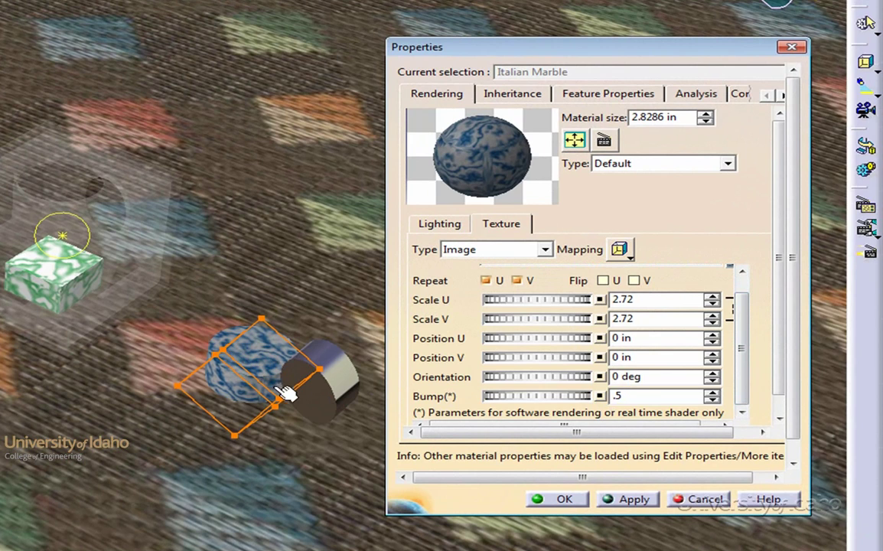
{"action": "left_click", "coordinate": [628, 498]}
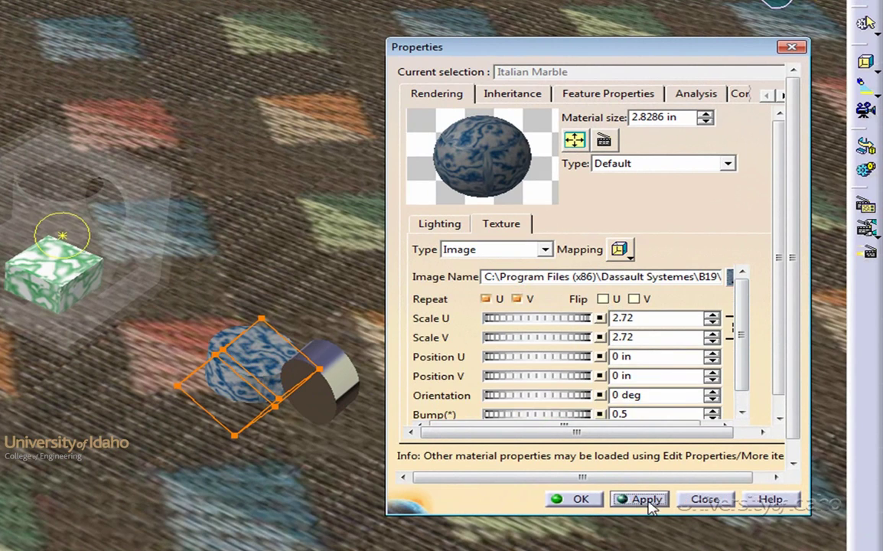
{"action": "left_click", "coordinate": [704, 499]}
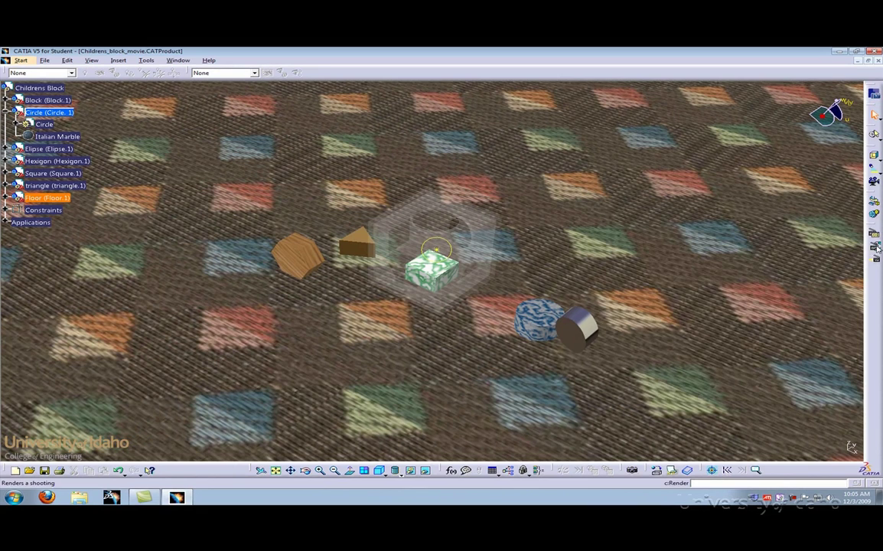
- Render the current view to check the bumped Italian Marble cylinder
{"action": "left_click", "coordinate": [871, 246]}
{"action": "left_click", "coordinate": [781, 387]}
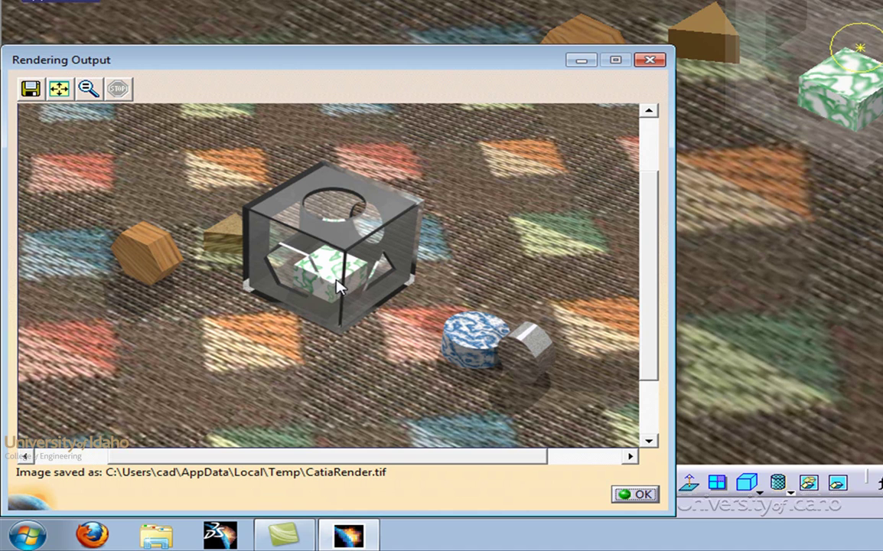
- Close the render and give the cube's Green Onyx a 2.5 in size and 0.25 bump amplitude
{"action": "left_click", "coordinate": [652, 63]}
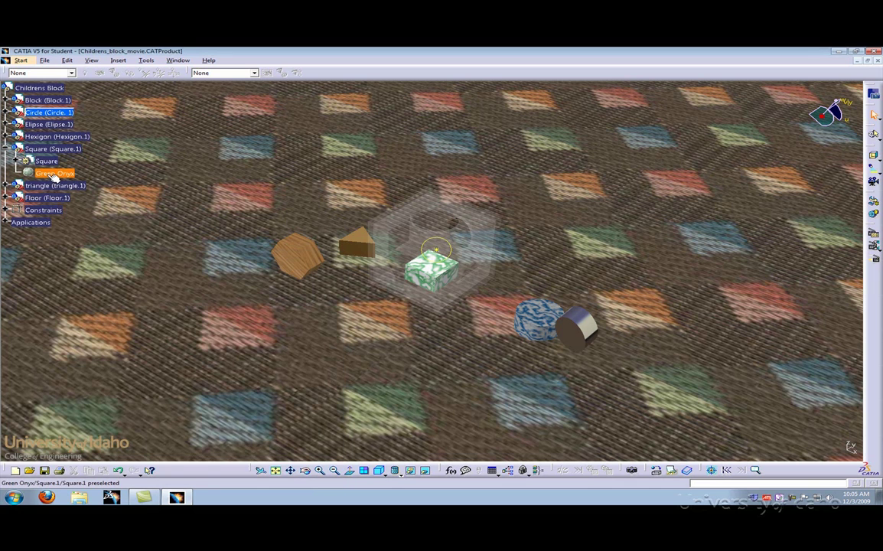
{"action": "left_click", "coordinate": [54, 175]}
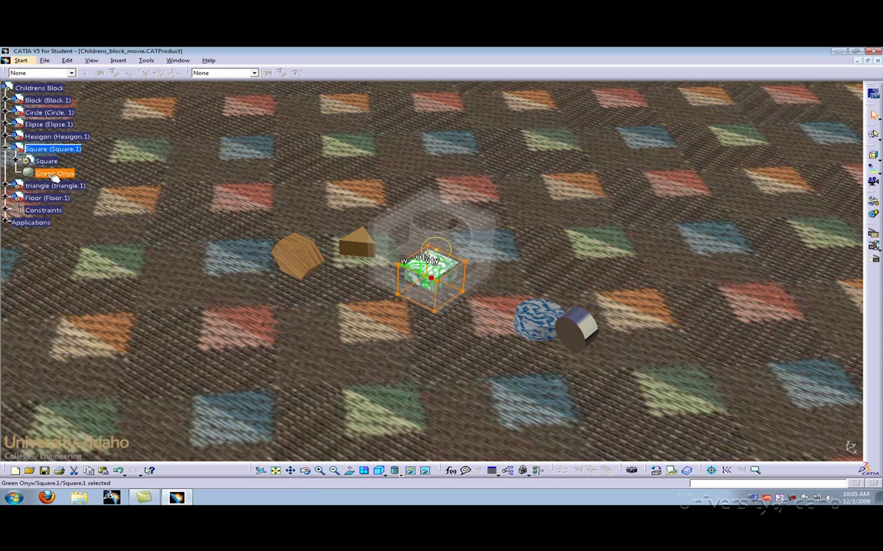
{"action": "double_click", "coordinate": [54, 175]}
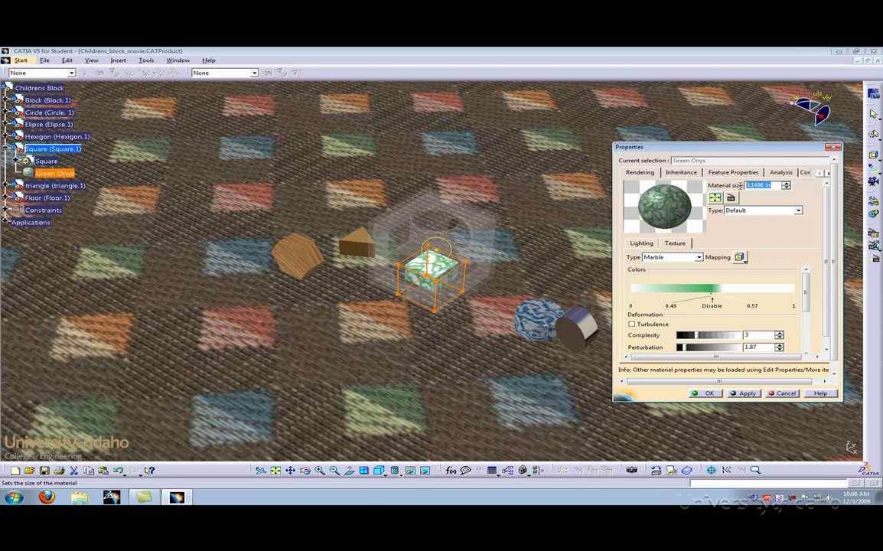
{"action": "type", "text": "2.5"}
{"action": "left_click_drag", "start_coordinate": [805, 289], "coordinate": [805, 325]}
{"action": "left_click", "coordinate": [726, 337]}
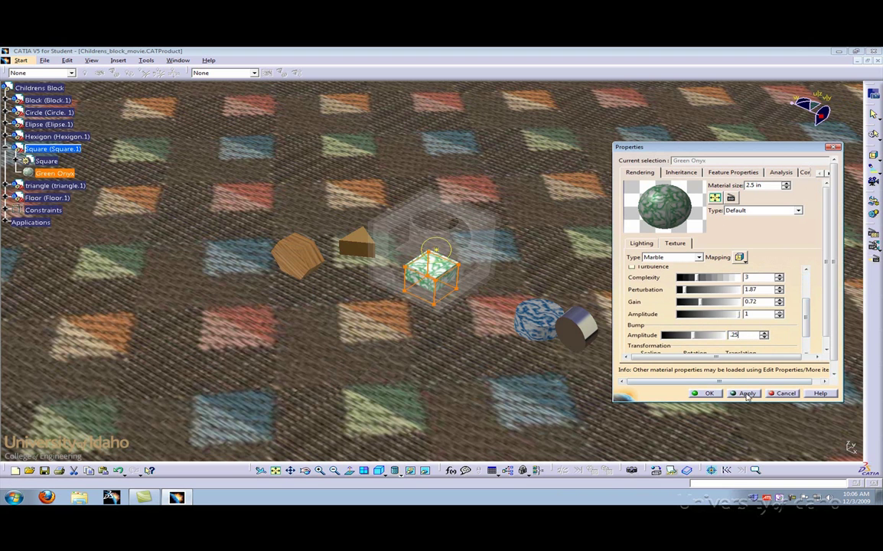
{"action": "scroll", "coordinate": [665, 352], "scroll_direction": "up", "scroll_amount": 2}
- Apply the marble cube changes, render a single frame to CatiaRender.tif, and close the output
{"action": "left_click", "coordinate": [704, 393]}
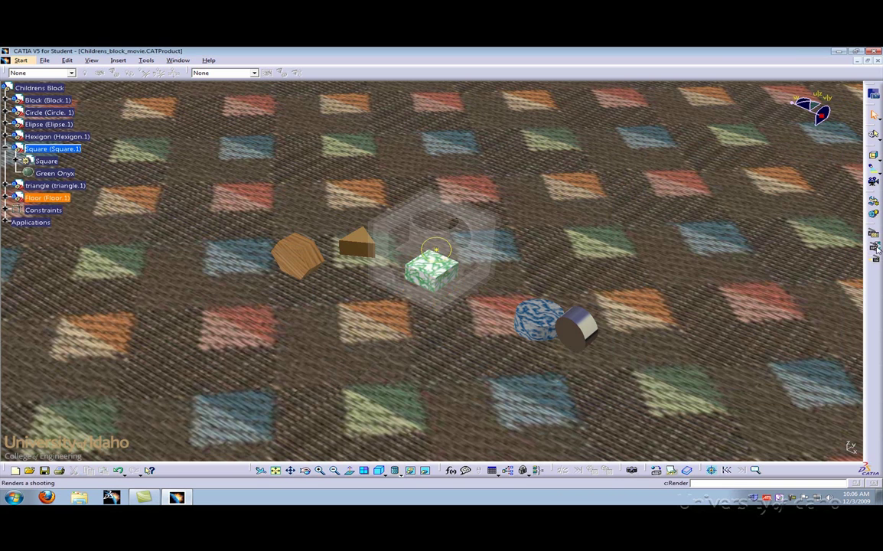
{"action": "left_click", "coordinate": [873, 245]}
{"action": "left_click", "coordinate": [780, 386]}
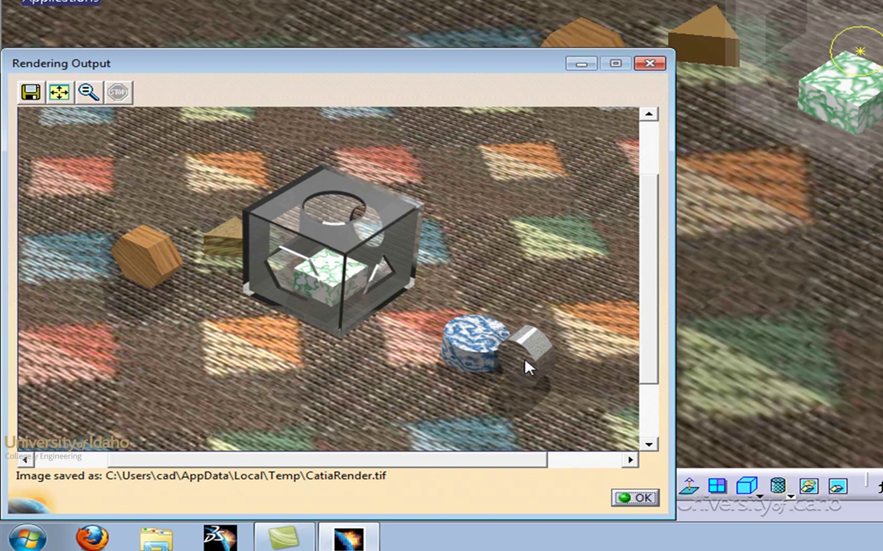
{"action": "left_click", "coordinate": [649, 63]}
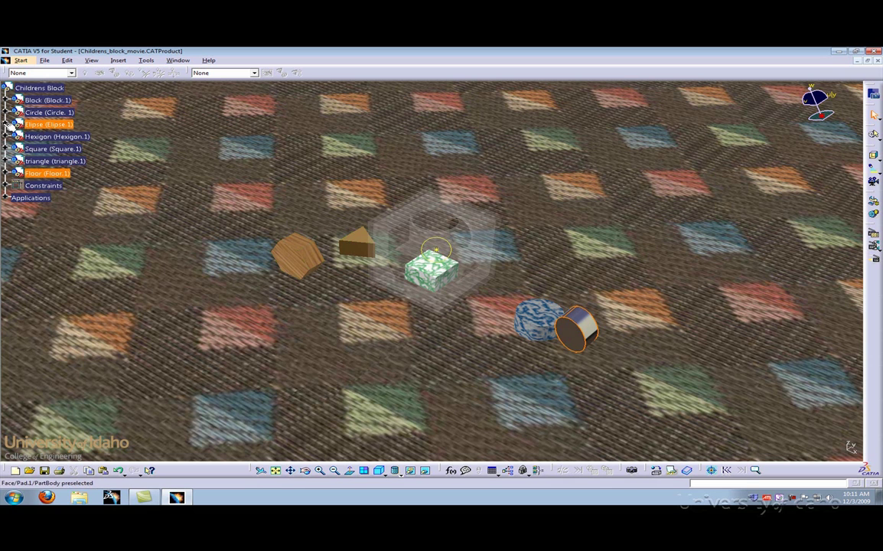
- Load the brushed-aluminum picture as an Image texture on the Elipse's Aluminium material
{"action": "left_click", "coordinate": [6, 124]}
{"action": "double_click", "coordinate": [38, 149]}
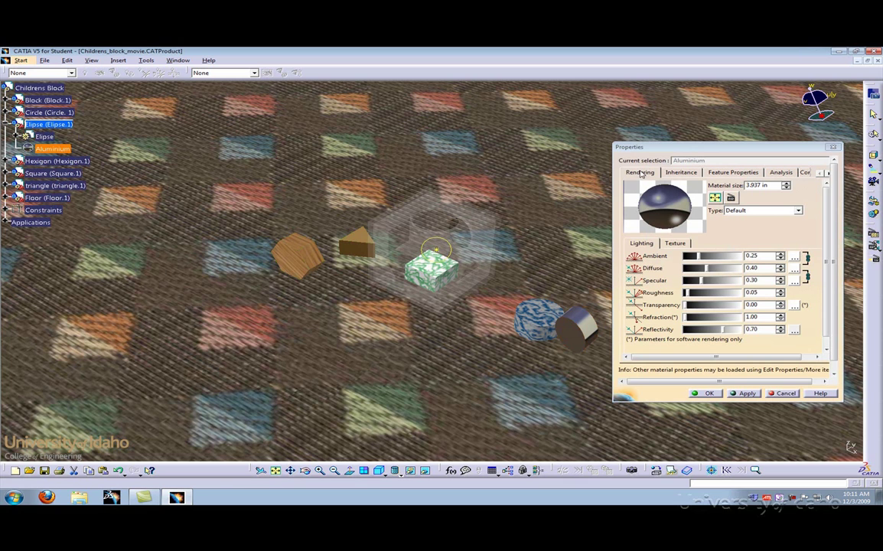
{"action": "left_click", "coordinate": [674, 243]}
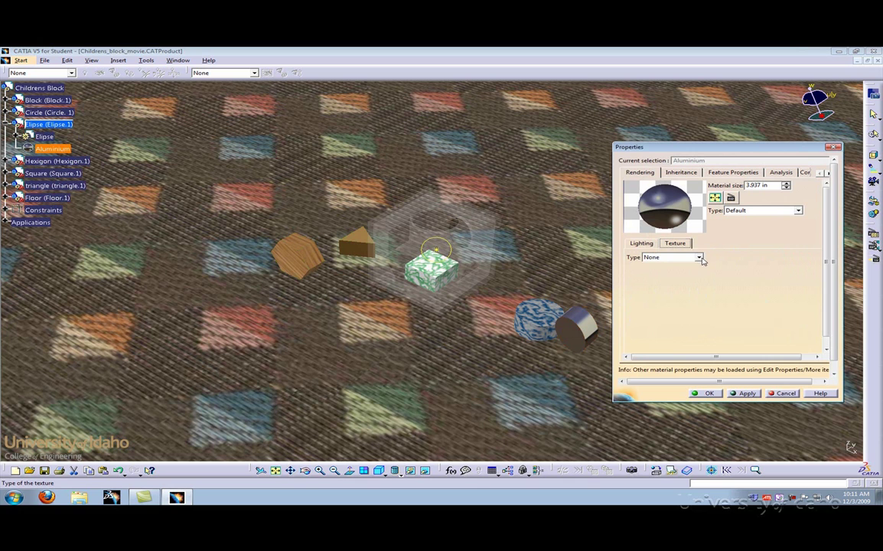
{"action": "left_click", "coordinate": [698, 257]}
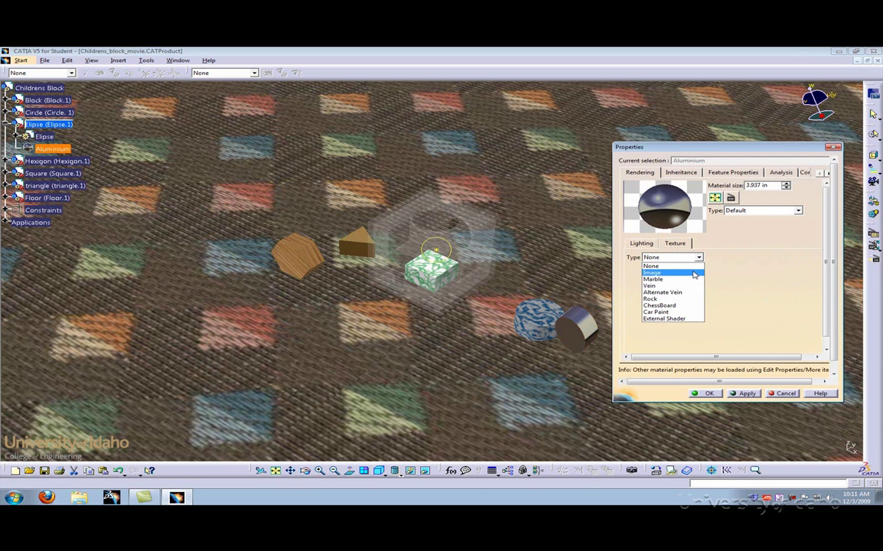
{"action": "left_click", "coordinate": [671, 272]}
{"action": "left_click", "coordinate": [800, 278]}
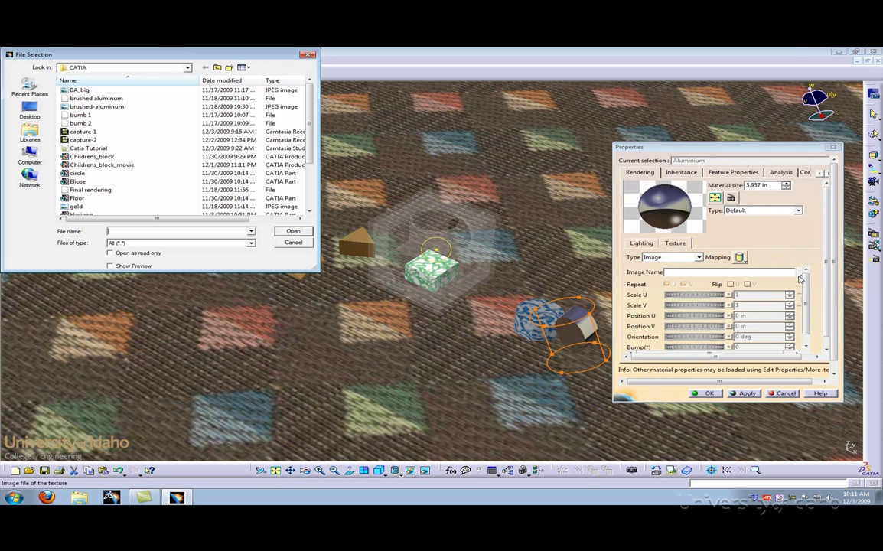
{"action": "double_click", "coordinate": [129, 109]}
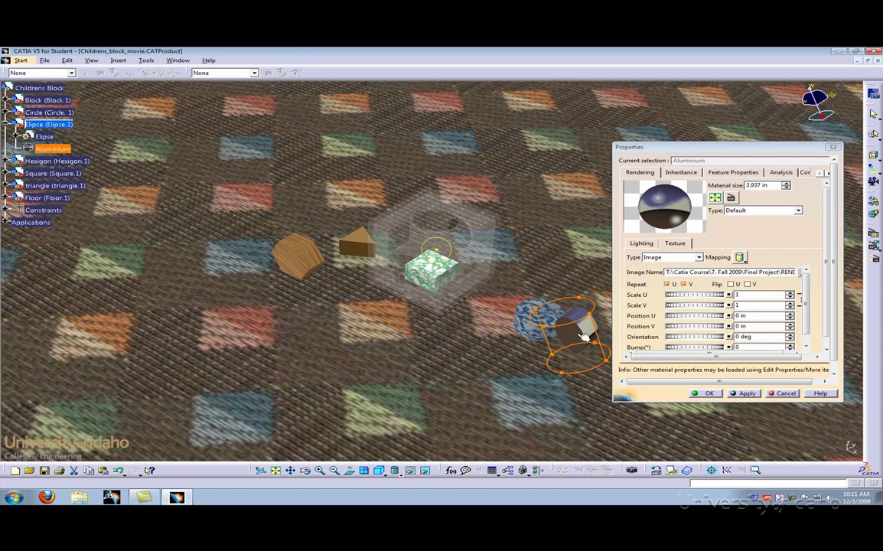
- Lower the Aluminium reflectivity from 0.70, set its texture Bump to 0.1, and apply
{"action": "left_click", "coordinate": [642, 242]}
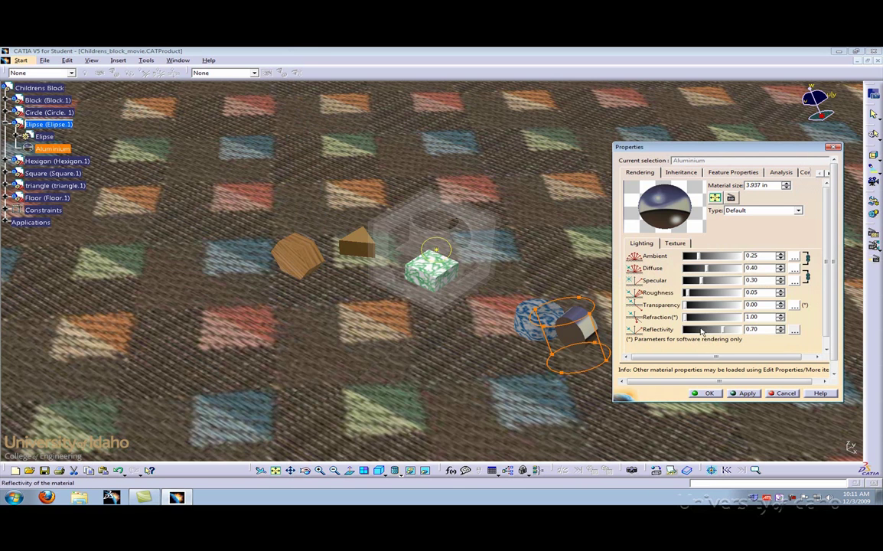
{"action": "mouse_move", "coordinate": [726, 330]}
{"action": "left_mouse_down"}
{"action": "mouse_move", "coordinate": [688, 329]}
{"action": "mouse_move", "coordinate": [723, 331]}
{"action": "left_mouse_up"}
{"action": "left_click", "coordinate": [675, 242]}
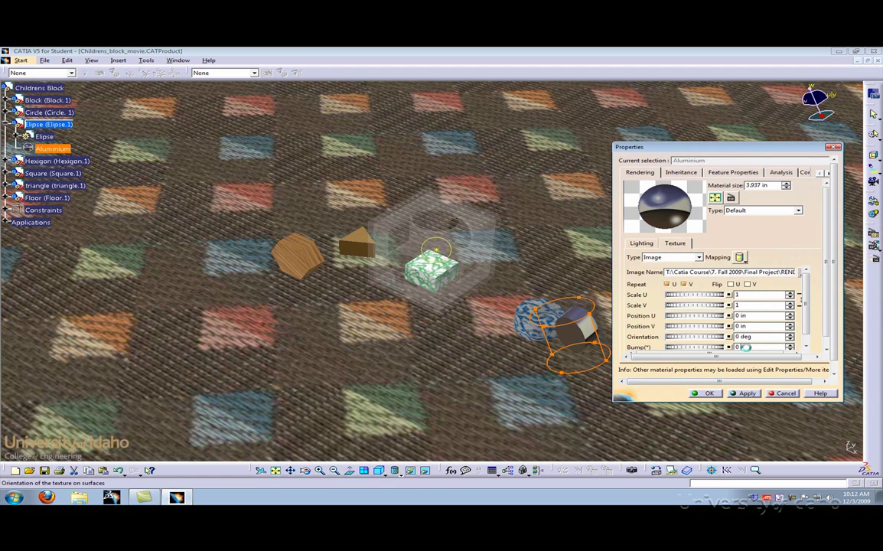
{"action": "left_click", "coordinate": [735, 349]}
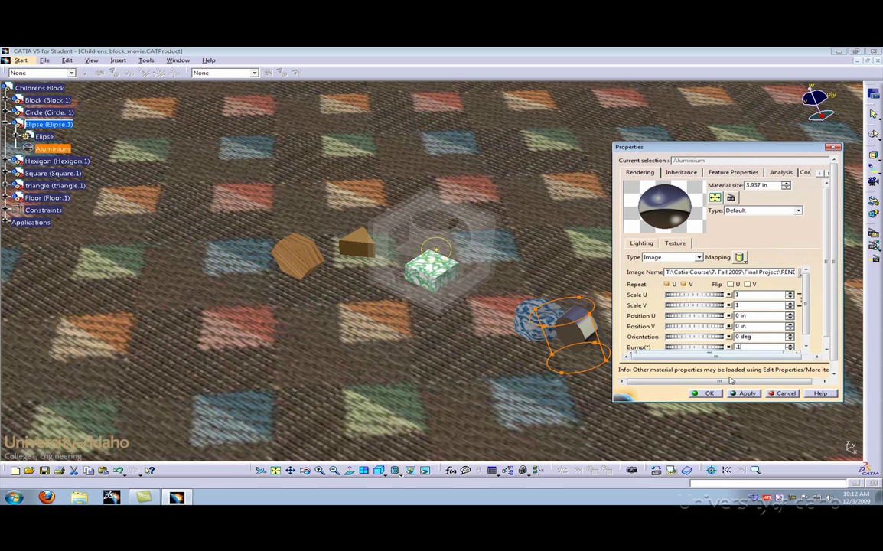
{"action": "key", "text": "BackSpace"}
{"action": "type", "text": "0.1"}
{"action": "left_click", "coordinate": [753, 393]}
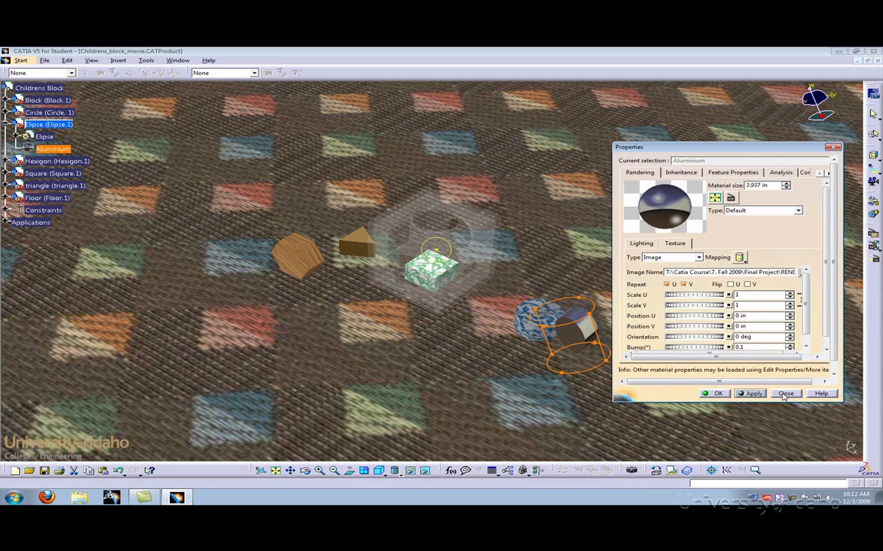
{"action": "left_click", "coordinate": [786, 394]}
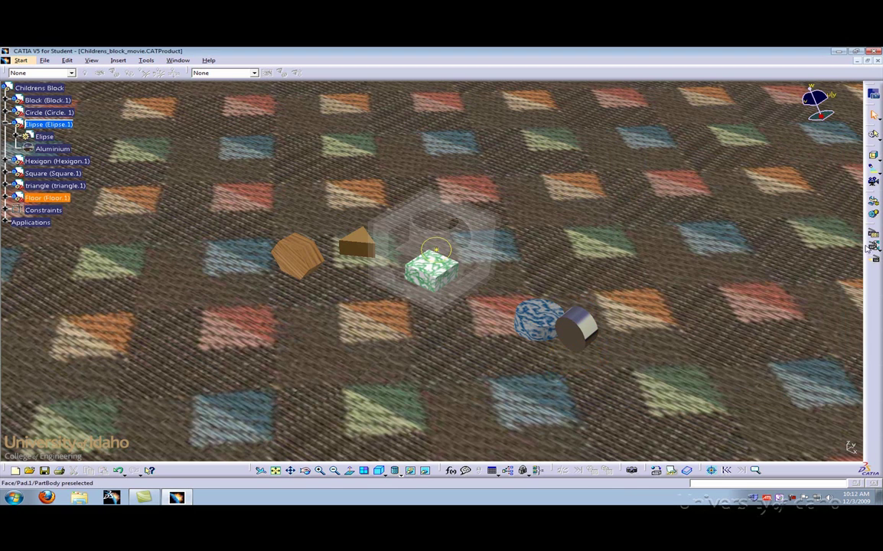
- Render a single frame showing the brushed-aluminium ellipse cylinder, then close the output
{"action": "left_click", "coordinate": [781, 386]}
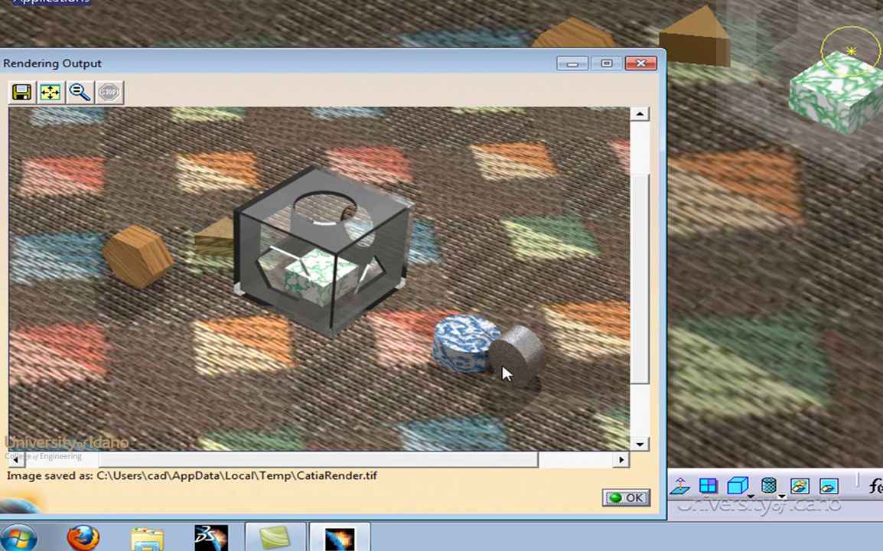
{"action": "left_click", "coordinate": [625, 497]}
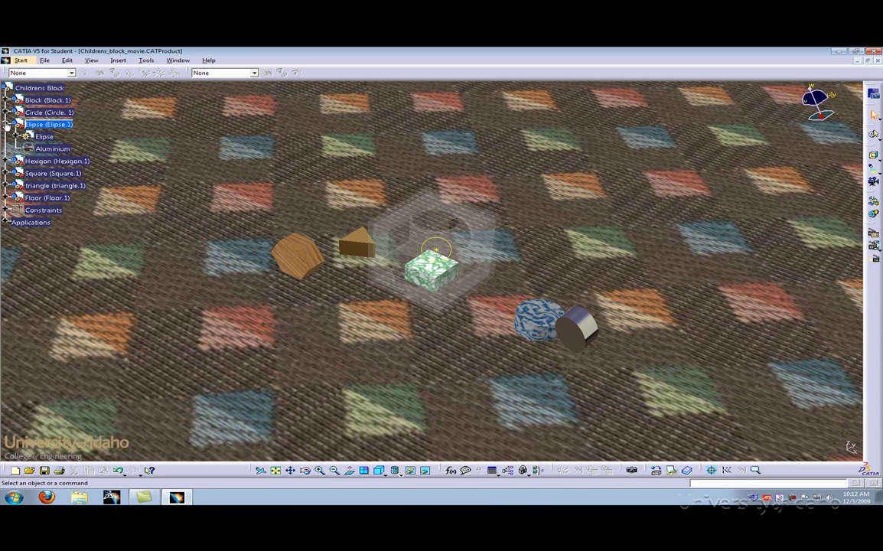
- Load the gold JPEG as an Image texture on the triangle's Gold material
{"action": "left_click", "coordinate": [7, 124]}
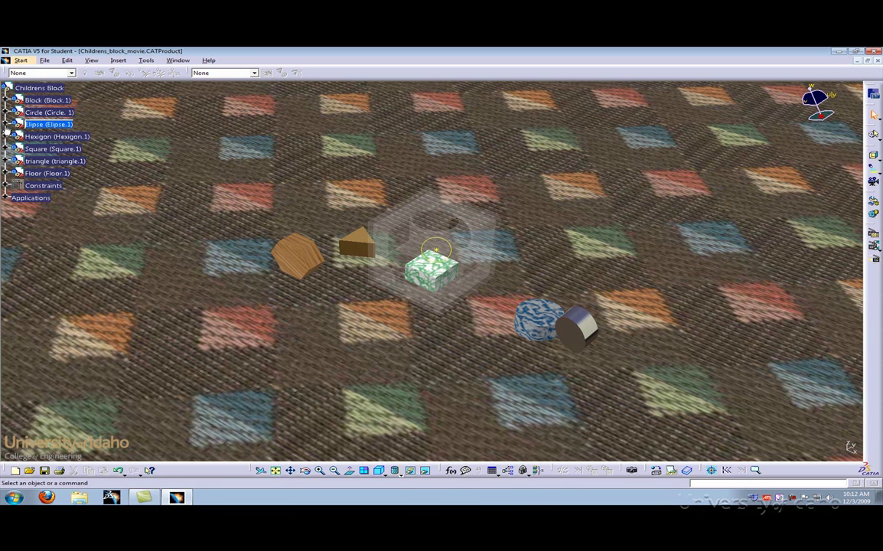
{"action": "left_click", "coordinate": [7, 160]}
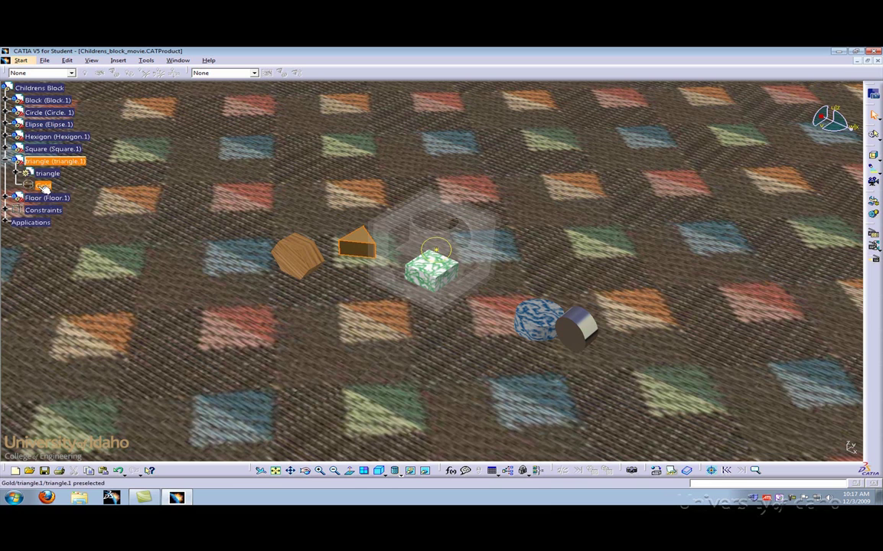
{"action": "double_click", "coordinate": [39, 187]}
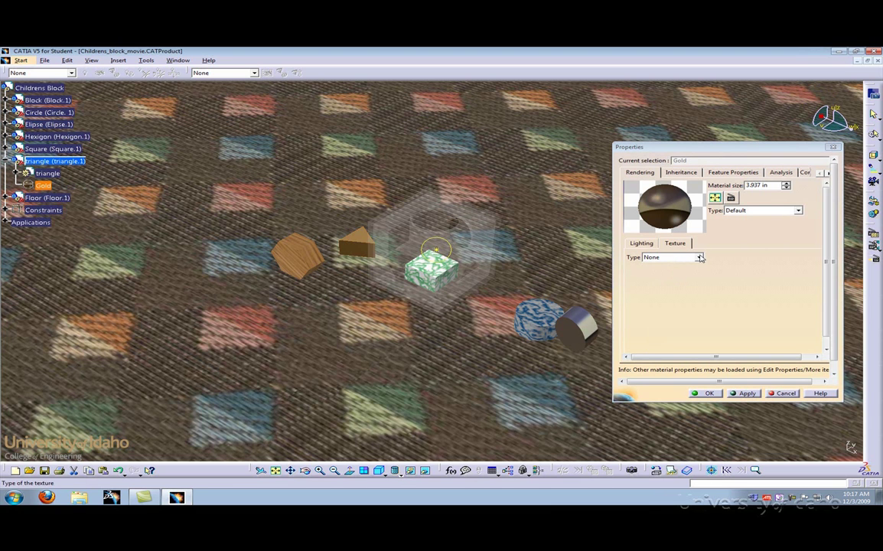
{"action": "left_click", "coordinate": [697, 257]}
{"action": "left_click", "coordinate": [672, 272]}
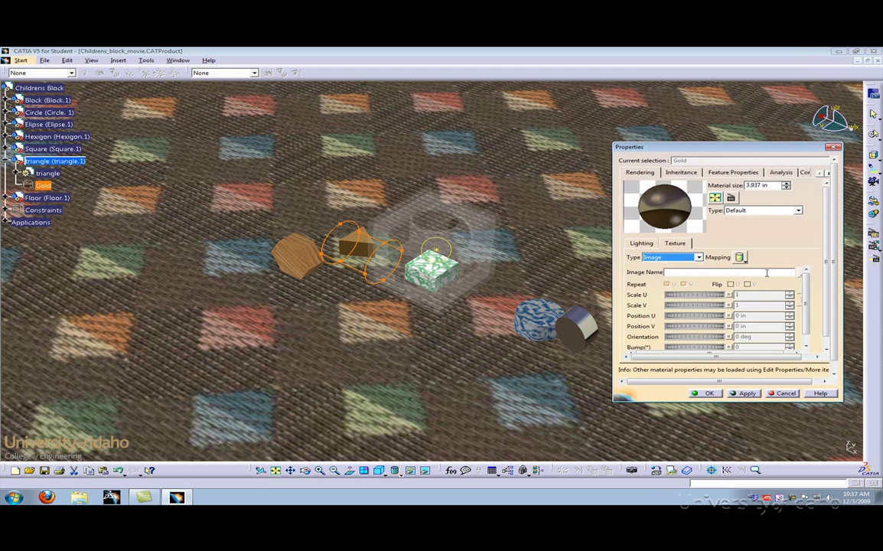
{"action": "left_click", "coordinate": [800, 274]}
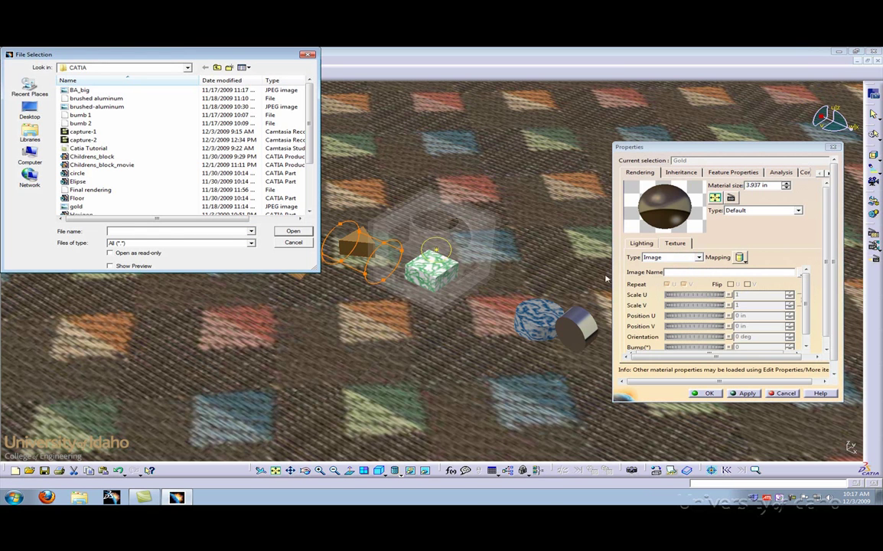
{"action": "double_click", "coordinate": [90, 207]}
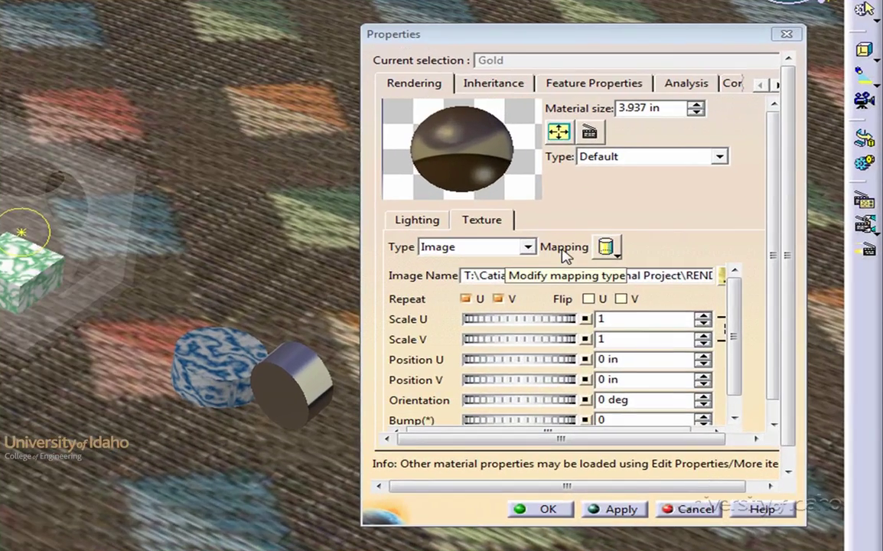
- Switch the gold texture to Planar mapping with a Bump of 0.1
{"action": "left_click", "coordinate": [615, 254]}
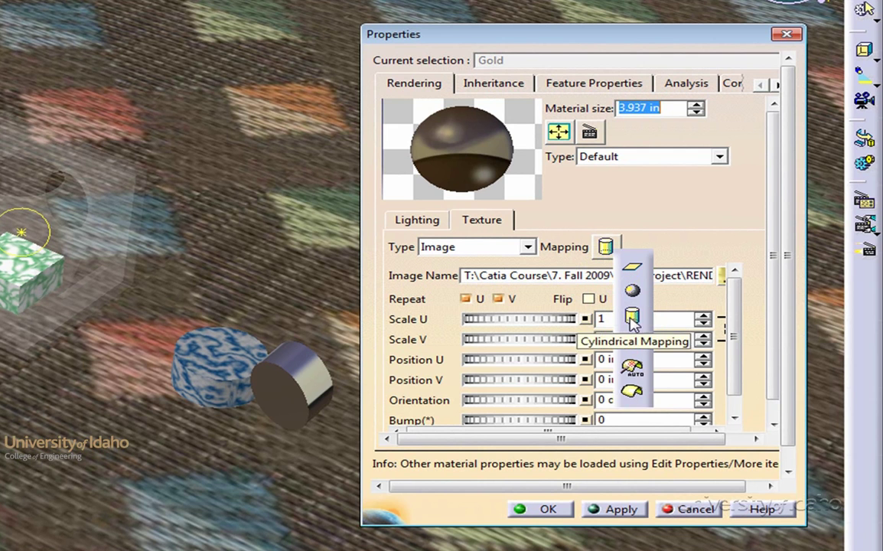
{"action": "left_click", "coordinate": [631, 267]}
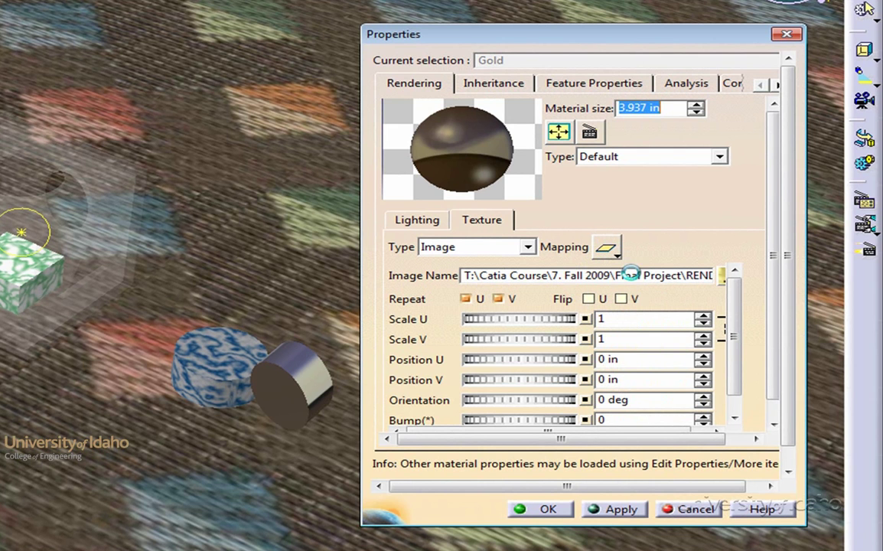
{"action": "left_click", "coordinate": [601, 420]}
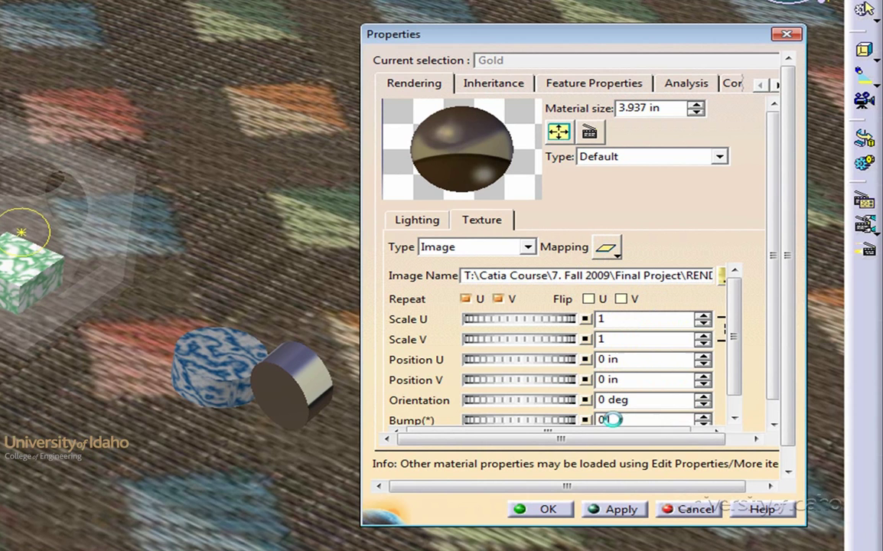
{"action": "type", "text": ".1"}
- Set the gold material's Ambient to 0.65 and Diffuse to 0.75
{"action": "left_click", "coordinate": [419, 221]}
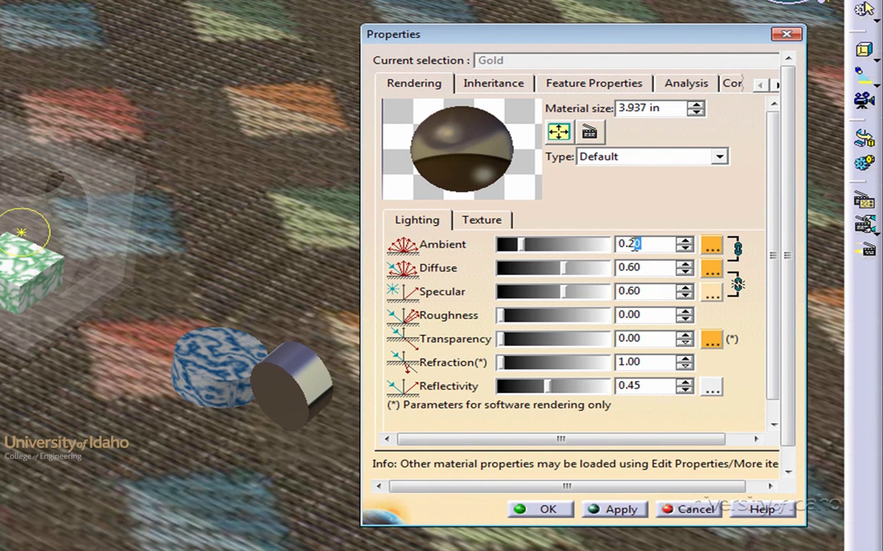
{"action": "left_click_drag", "start_coordinate": [636, 243], "coordinate": [604, 251]}
{"action": "type", "text": ".65"}
{"action": "left_click_drag", "start_coordinate": [643, 267], "coordinate": [617, 266]}
{"action": "type", "text": ".75"}
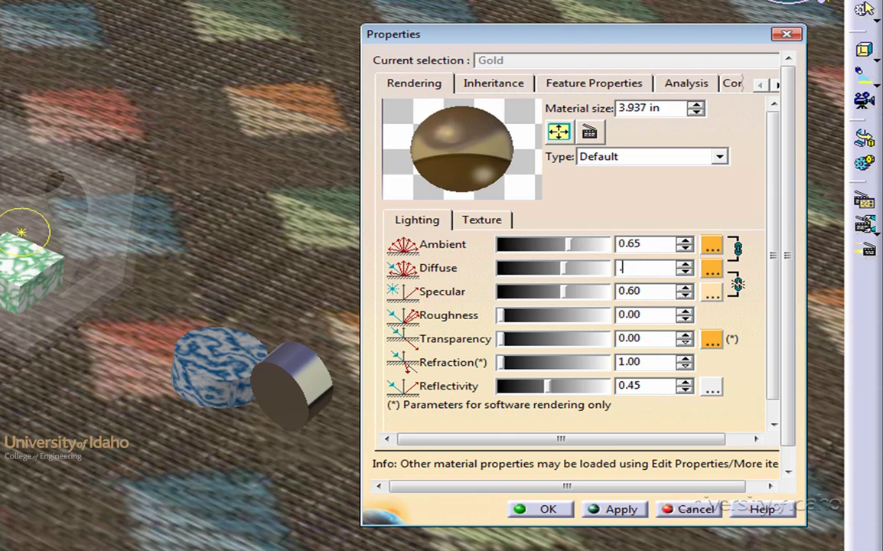
- Apply the gold settings and render a single frame of the gold triangle to CatiaRender.tif
{"action": "left_click", "coordinate": [616, 508]}
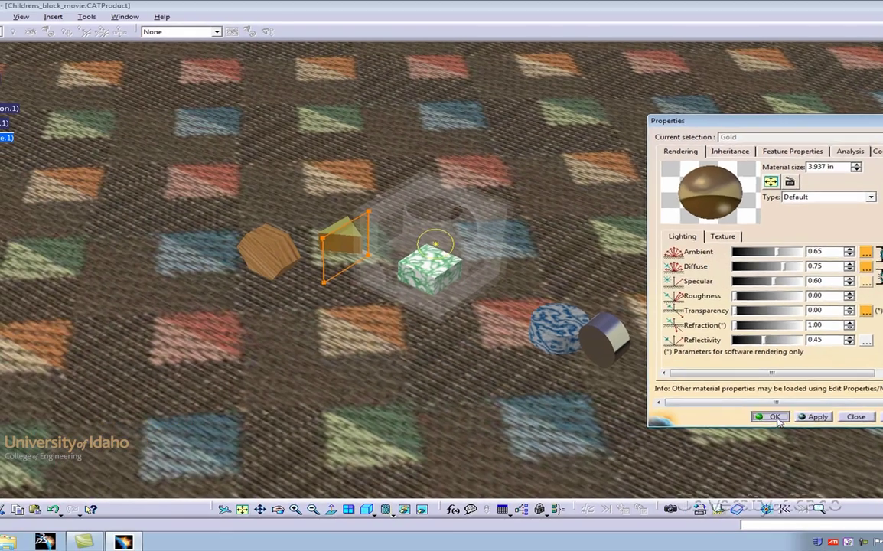
{"action": "left_click", "coordinate": [805, 446]}
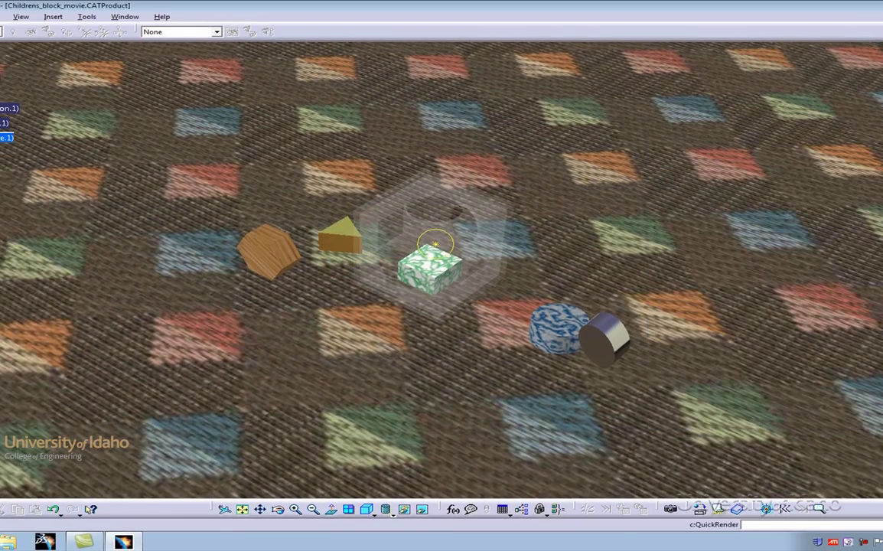
{"action": "left_click", "coordinate": [596, 547]}
{"action": "left_click", "coordinate": [850, 406]}
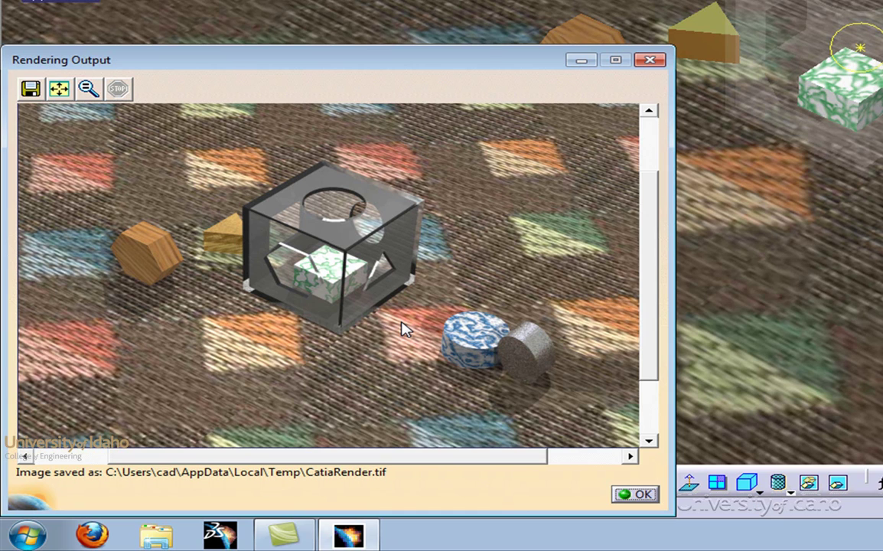